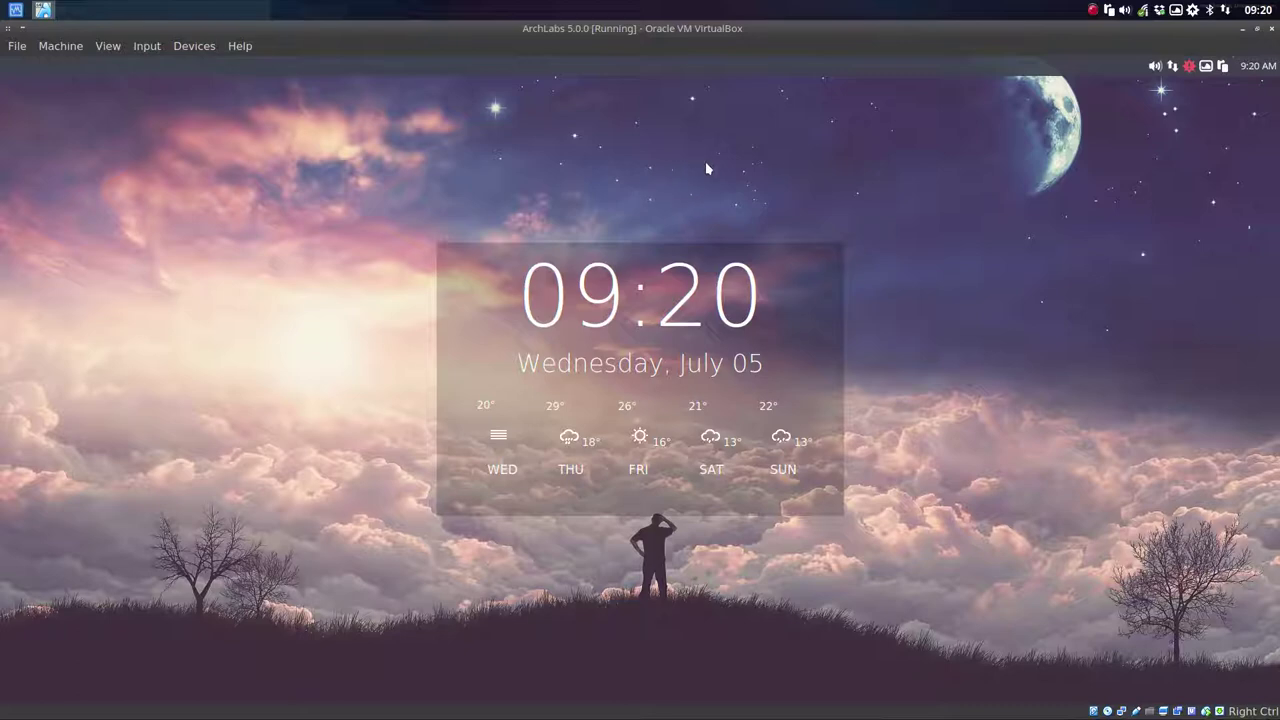
Step: Log out of the Openbox session using the Super+X logout menu's Logout button
key("super+x")
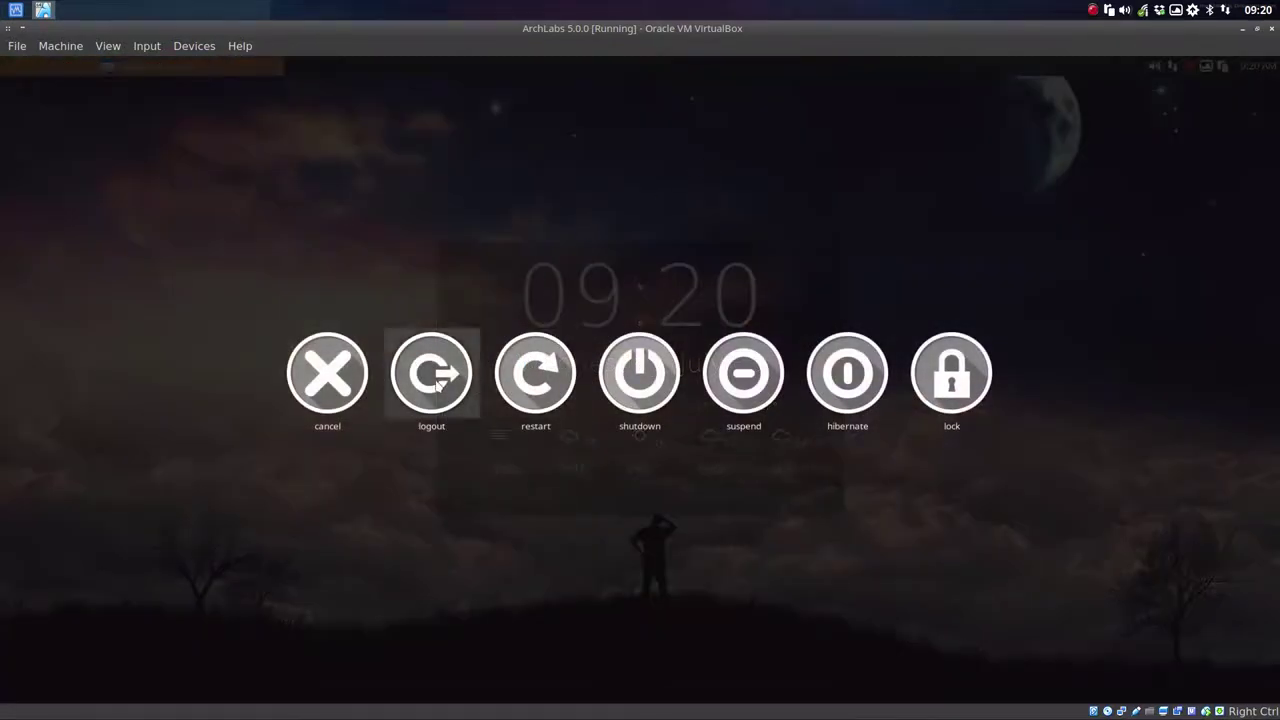
left_click(433, 372)
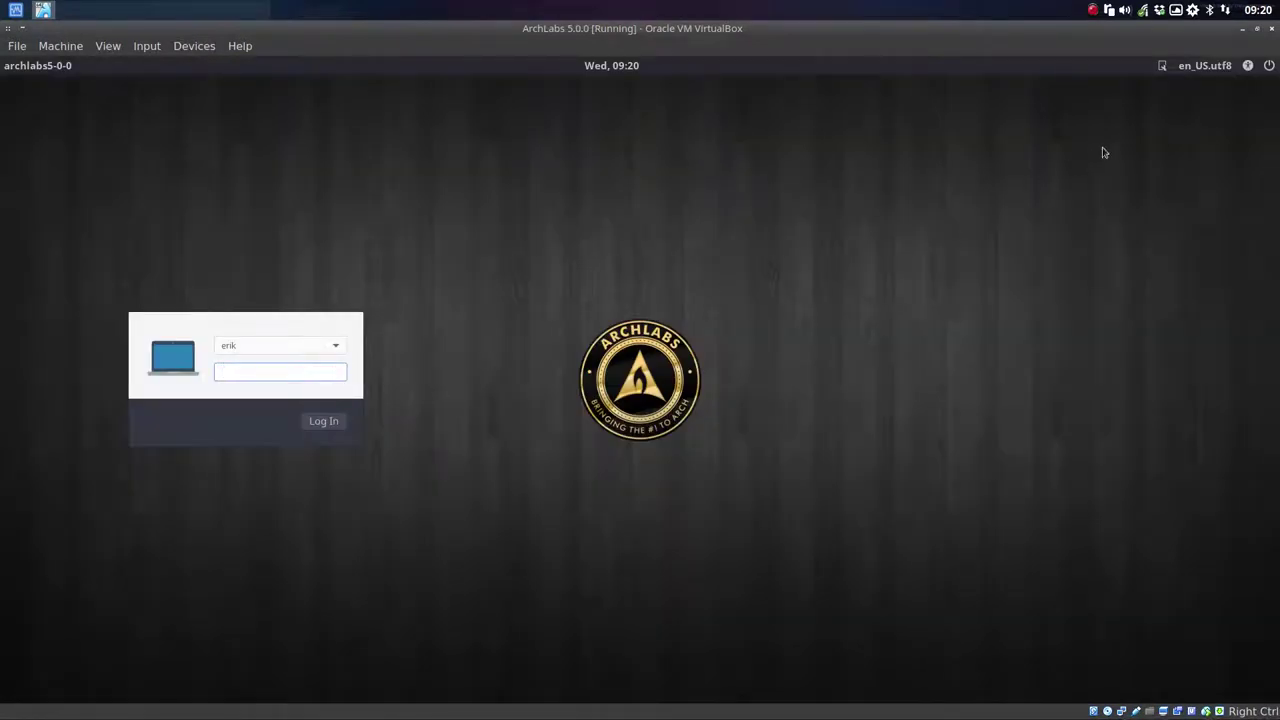
Step: Select i3 as the session in the login manager's session dropdown
left_click(1163, 66)
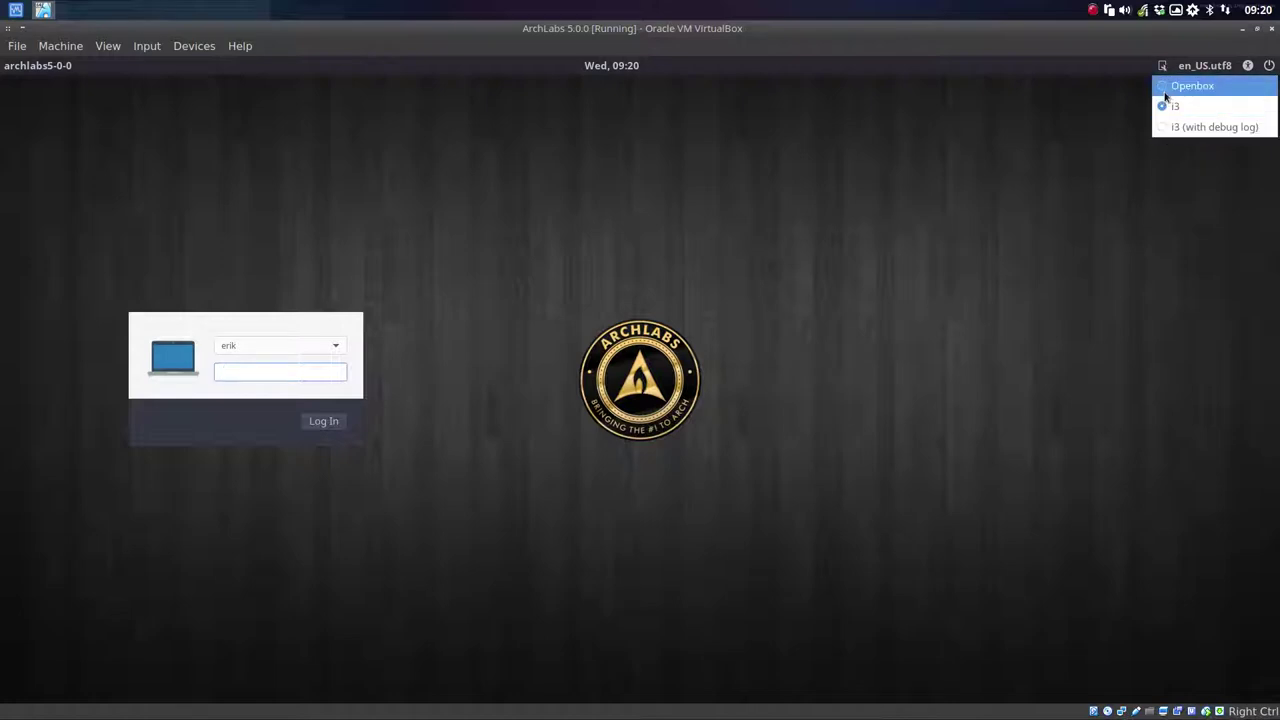
left_click(1168, 90)
left_click(1163, 68)
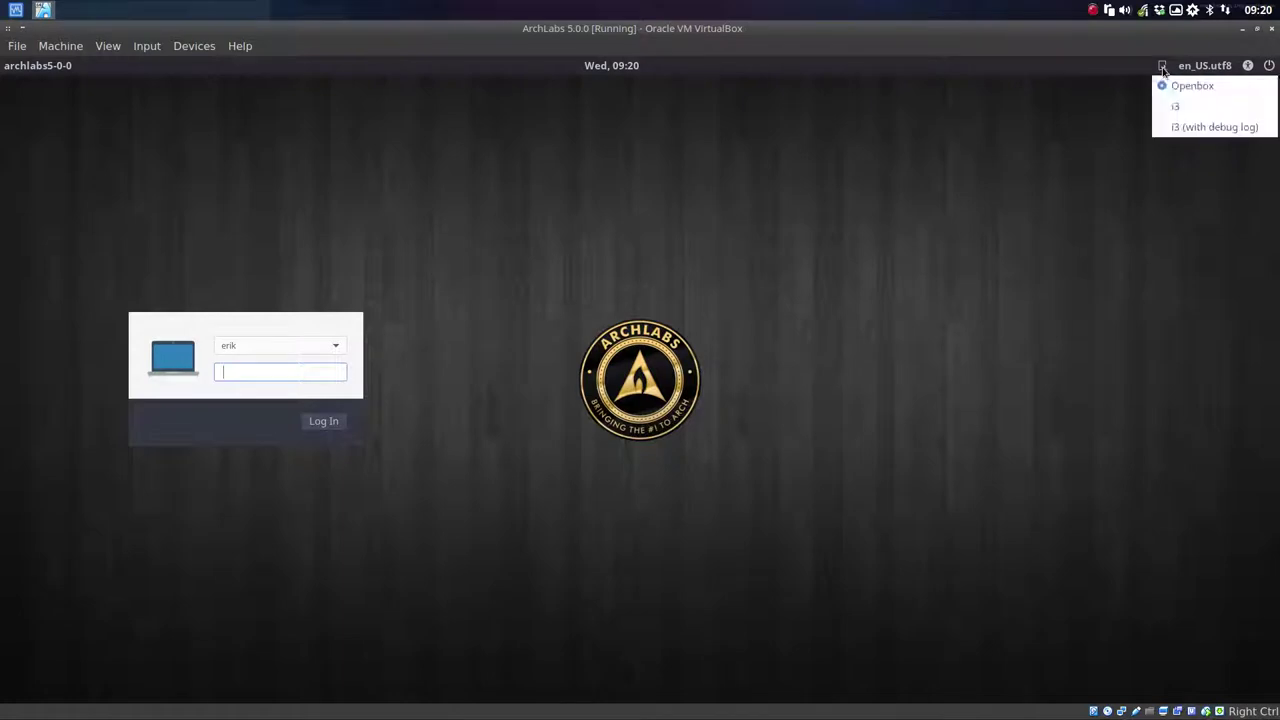
left_click(1165, 106)
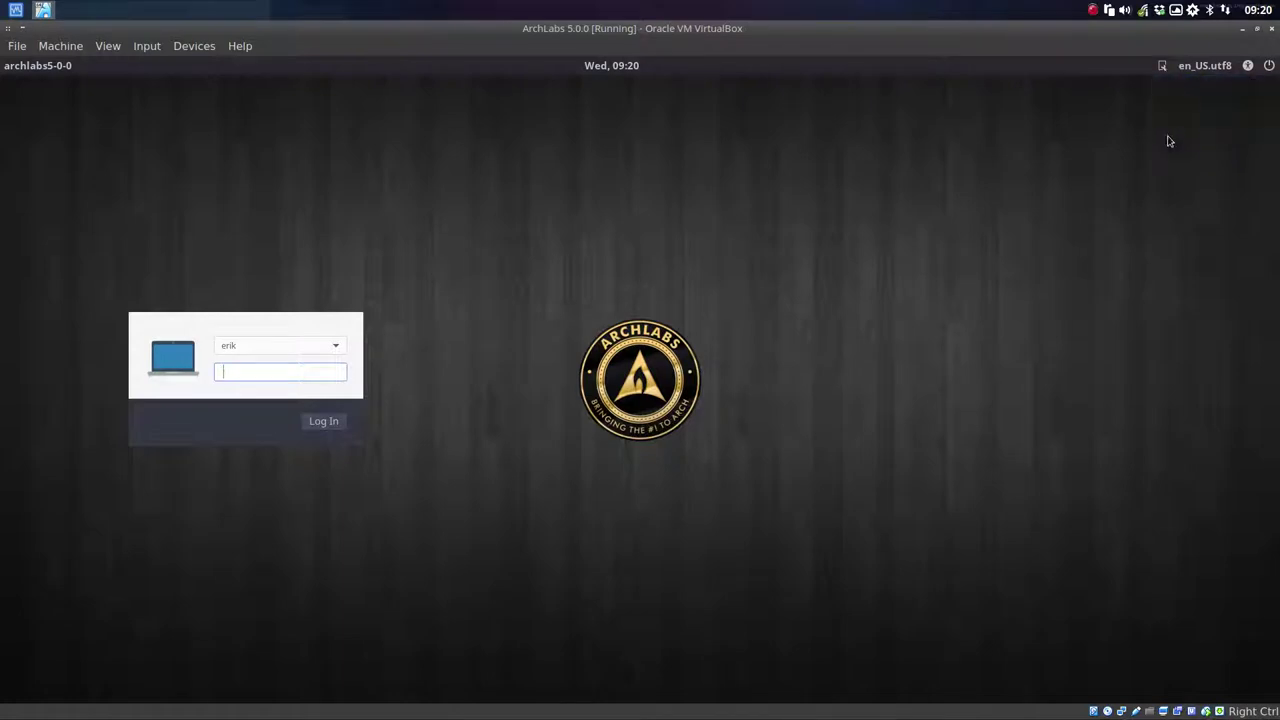
left_click(1170, 74)
left_click(1187, 207)
left_click(1164, 67)
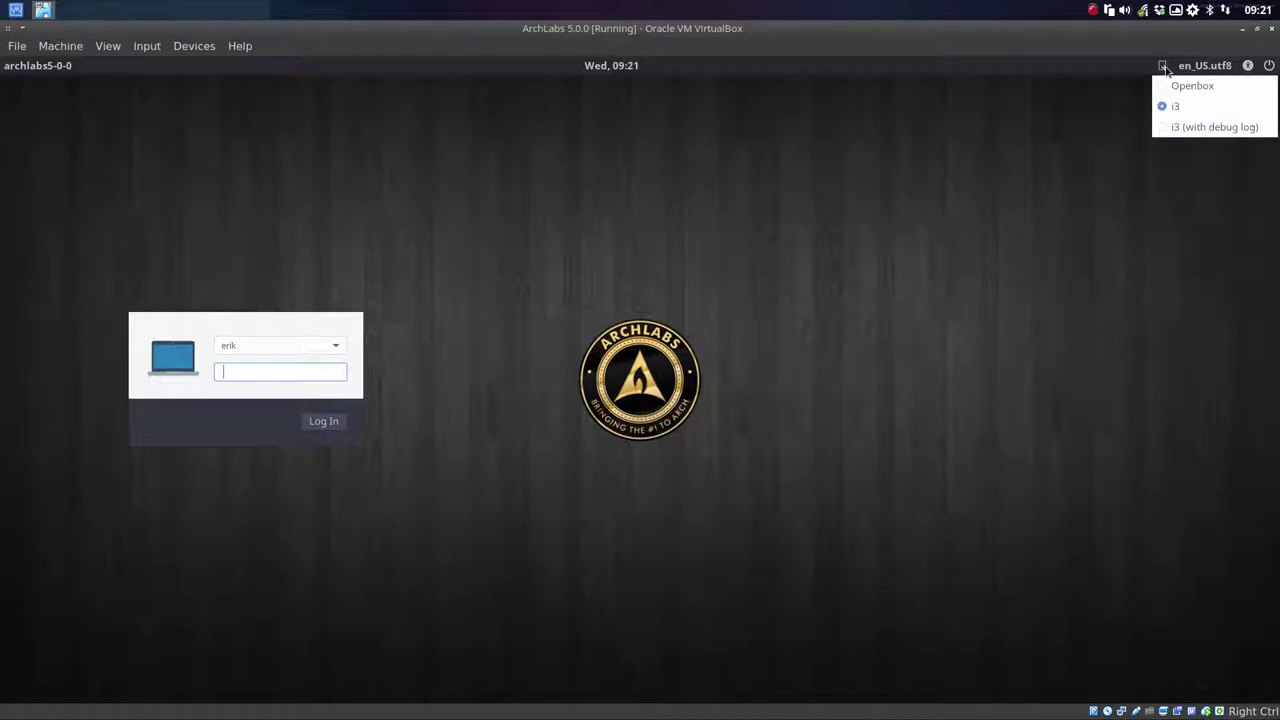
left_click(1165, 86)
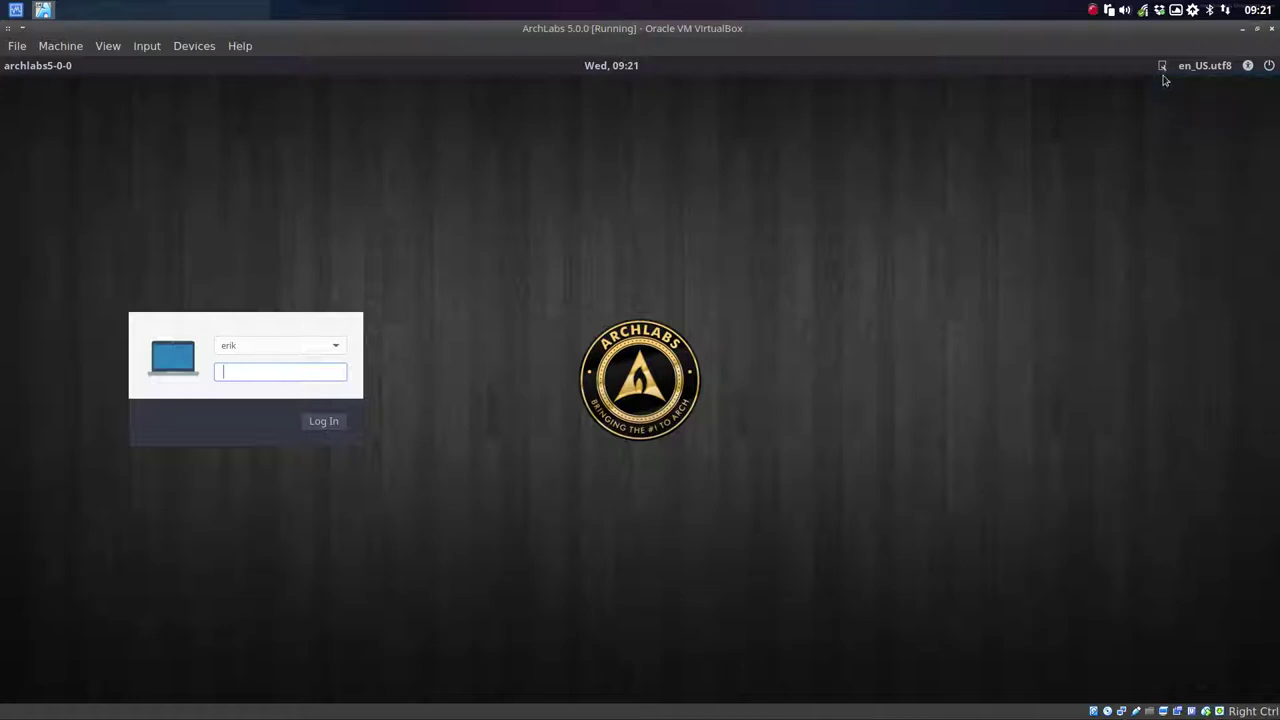
left_click(1163, 68)
left_click(1163, 105)
left_click(1162, 67)
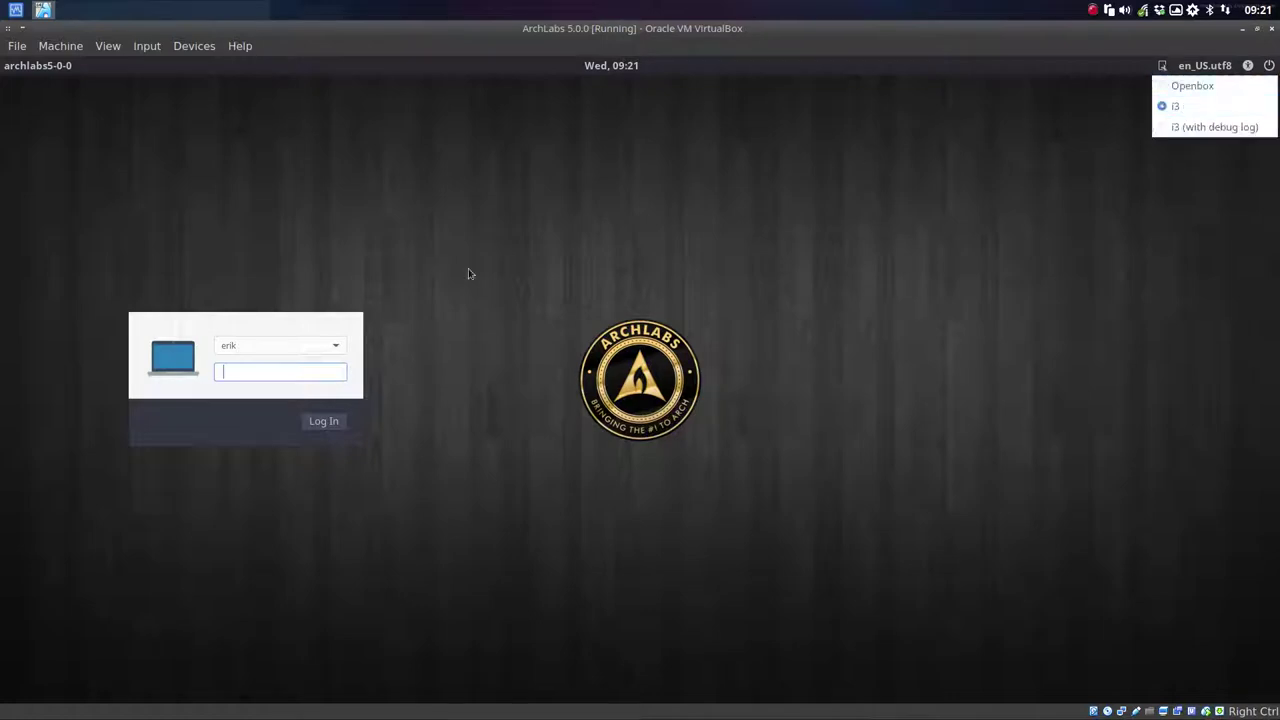
Step: Enter the password and log in to the i3 session
left_click(266, 375)
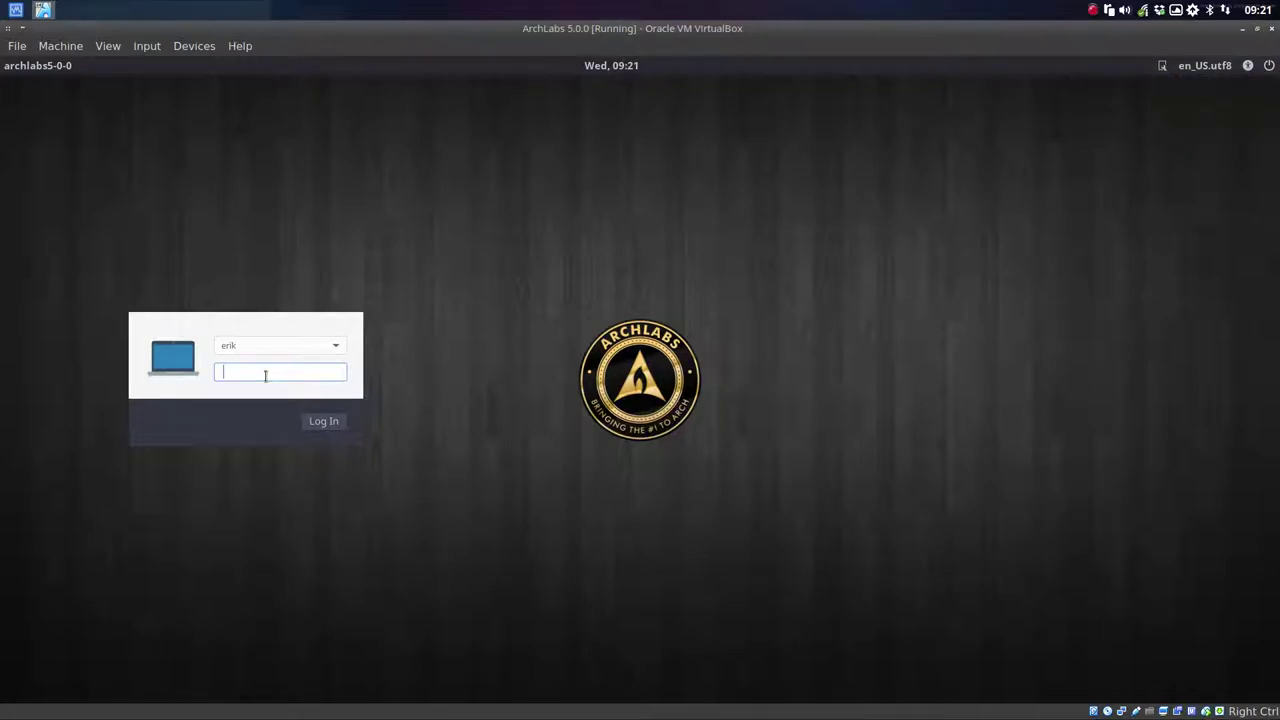
type("••••")
key("Return")
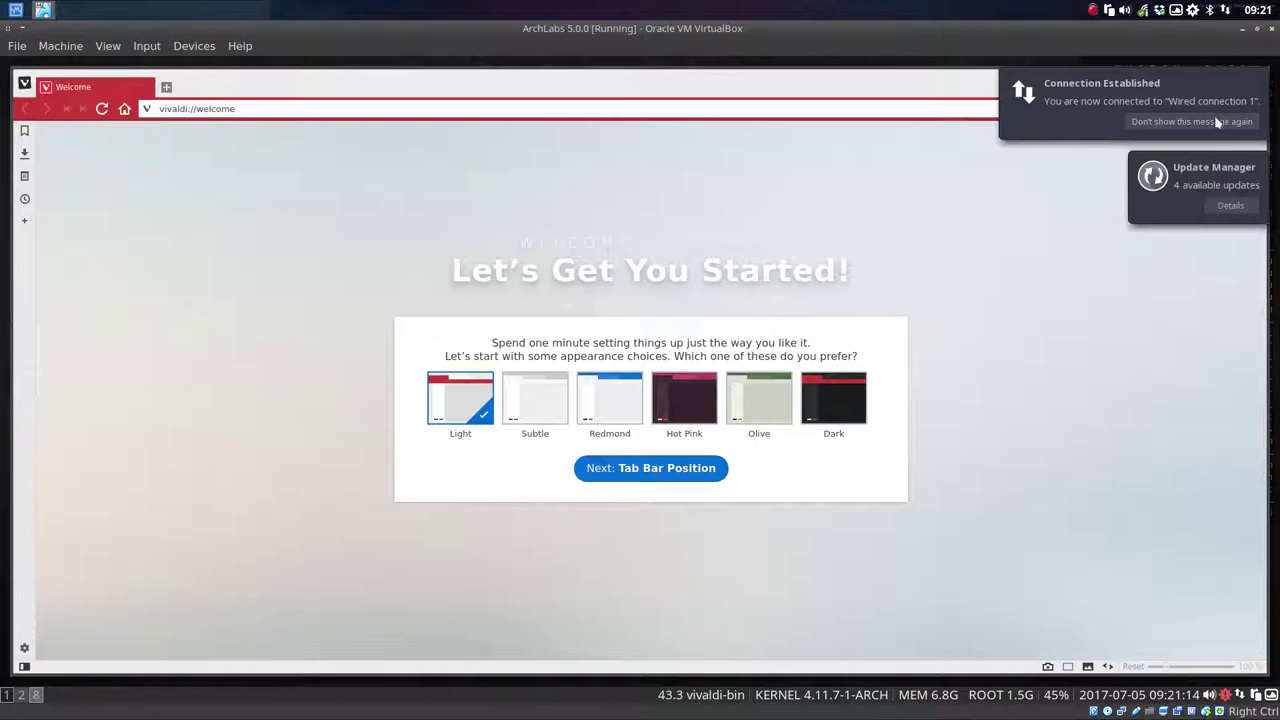
Step: Dismiss the connection notification, then visit workspaces 2, 3 and 1, ending on workspace 2 with Geany
left_click(1212, 121)
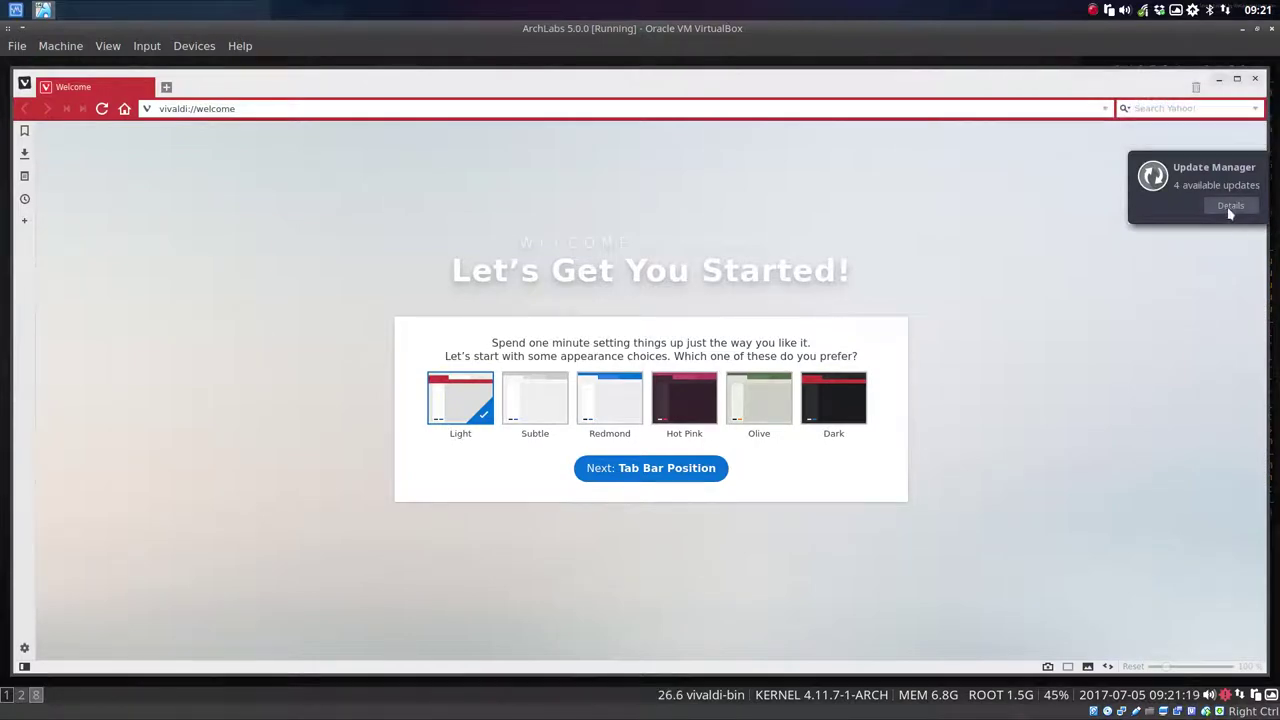
left_click(21, 694)
left_click(36, 694)
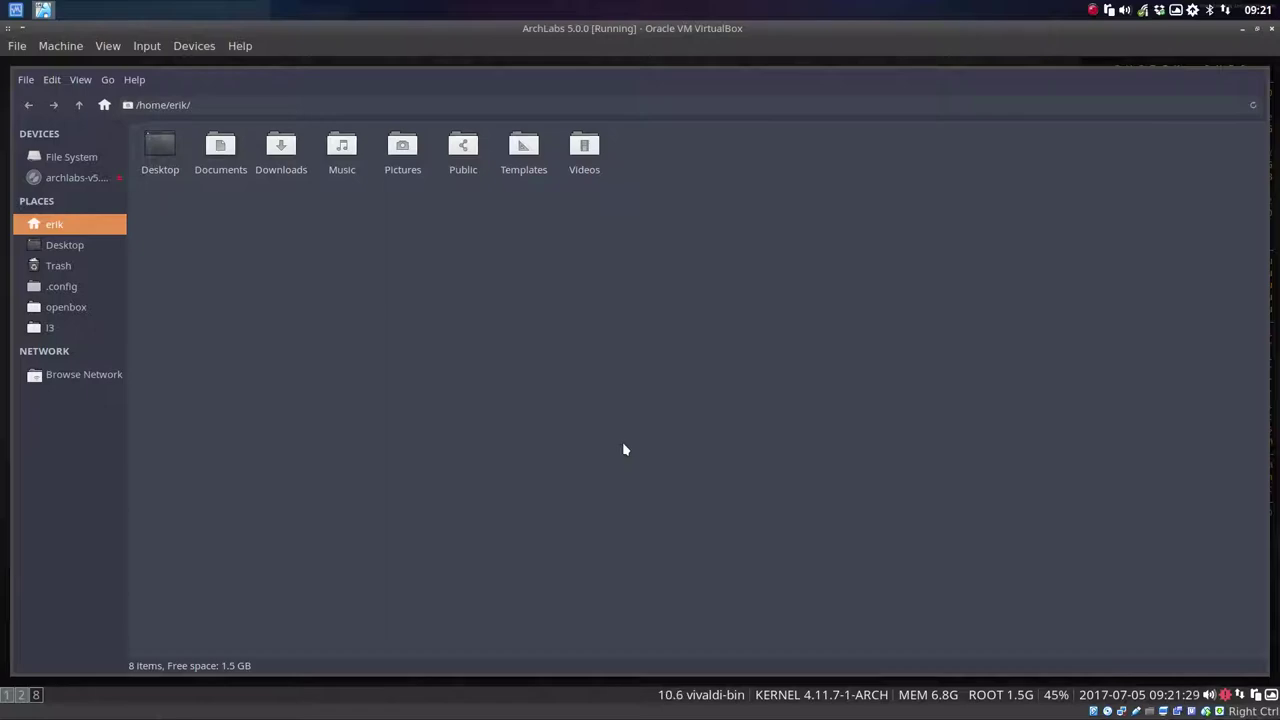
left_click(6, 695)
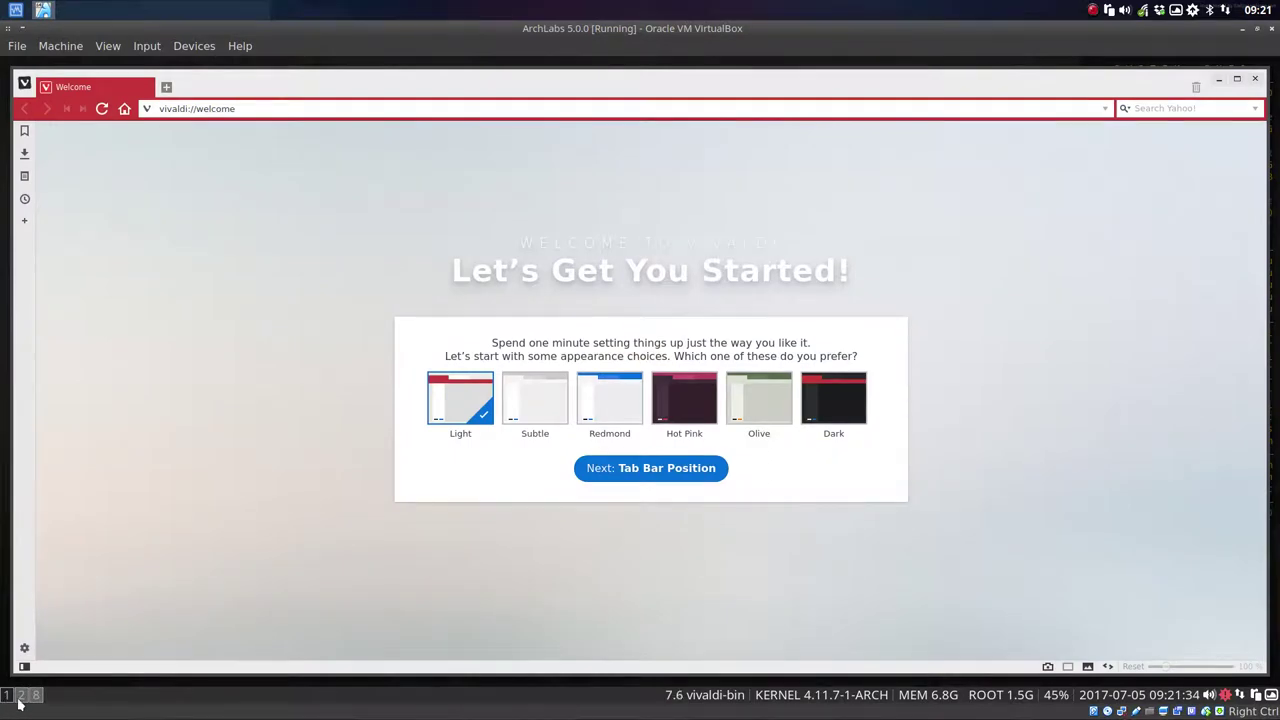
left_click(20, 696)
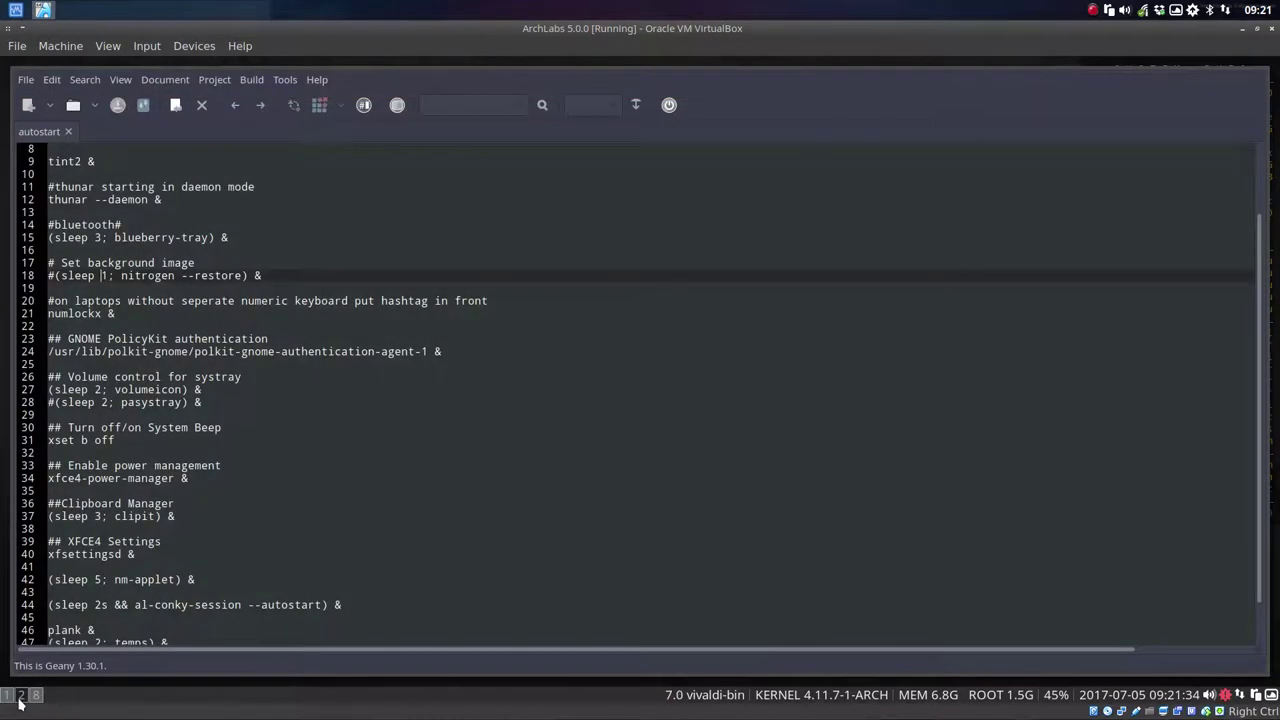
Step: Switch to workspace 3, where Thunar shows the home folder
left_click(35, 696)
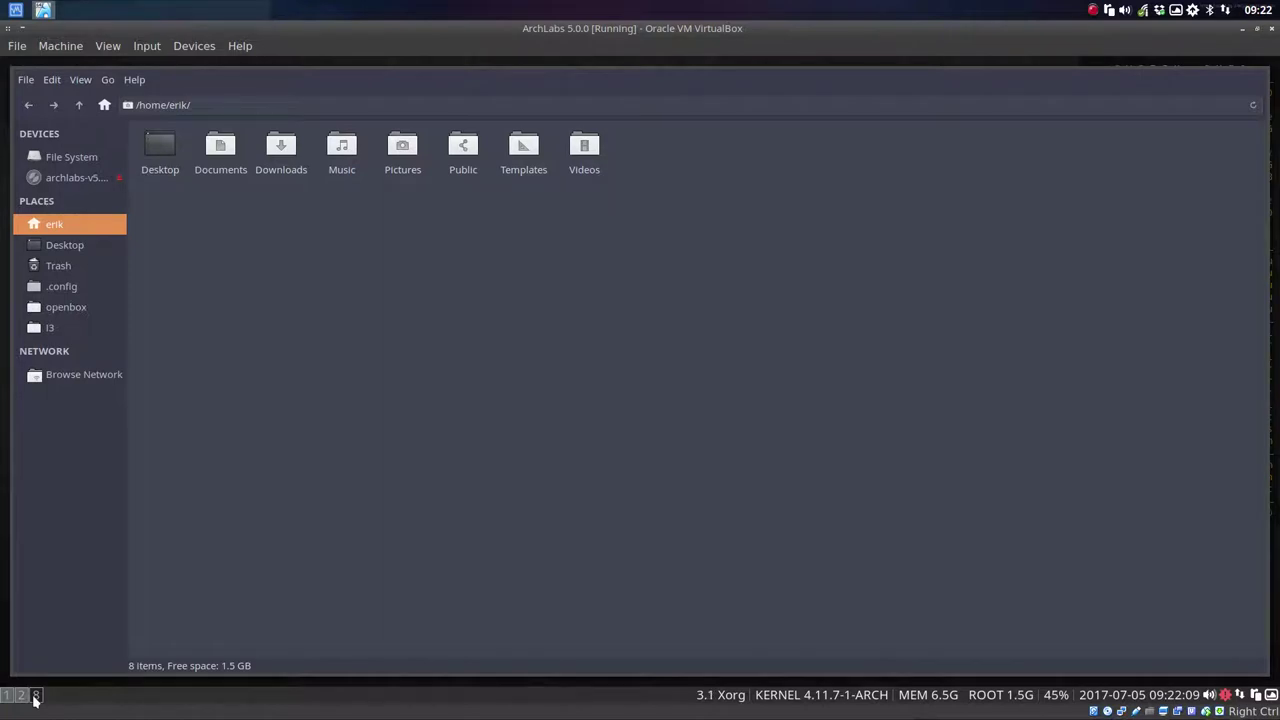
Step: Scroll through the workspaces, then launch Firefox from the Super+D launcher by entering 'firef'
scroll(35, 700, "down", 1)
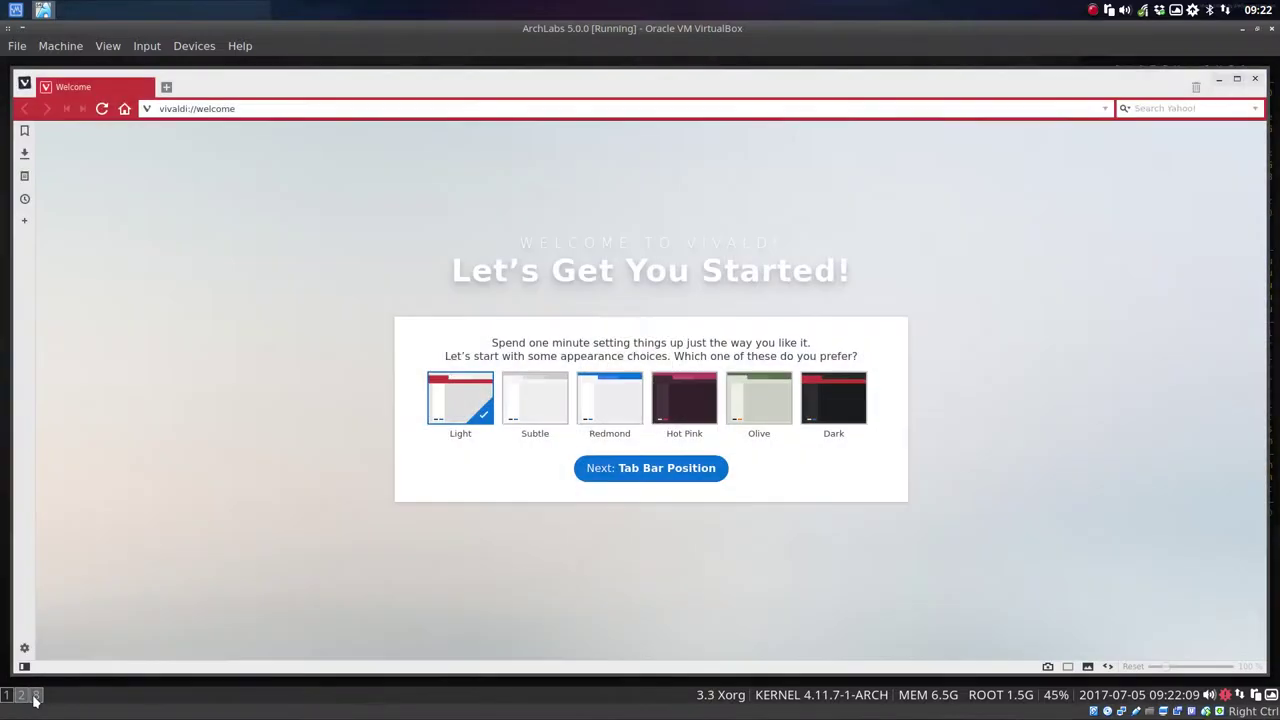
scroll(35, 700, "down", 1)
scroll(35, 700, "down", 1)
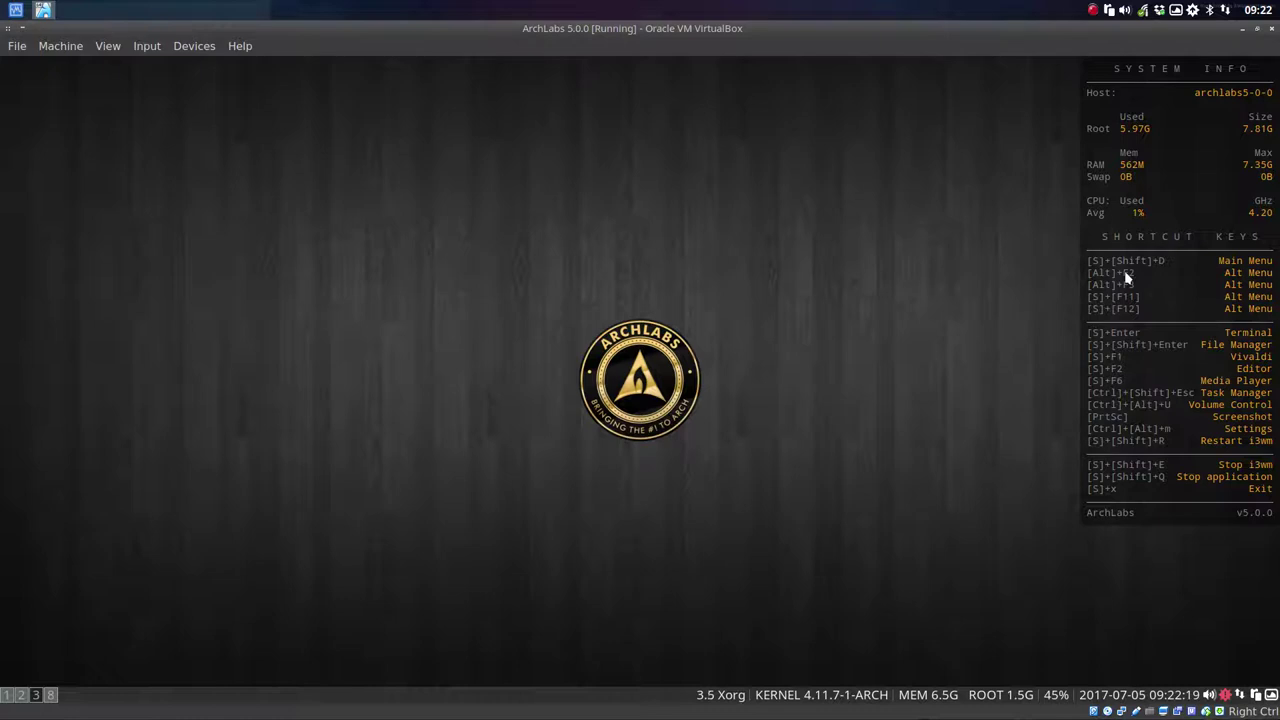
key("super+d")
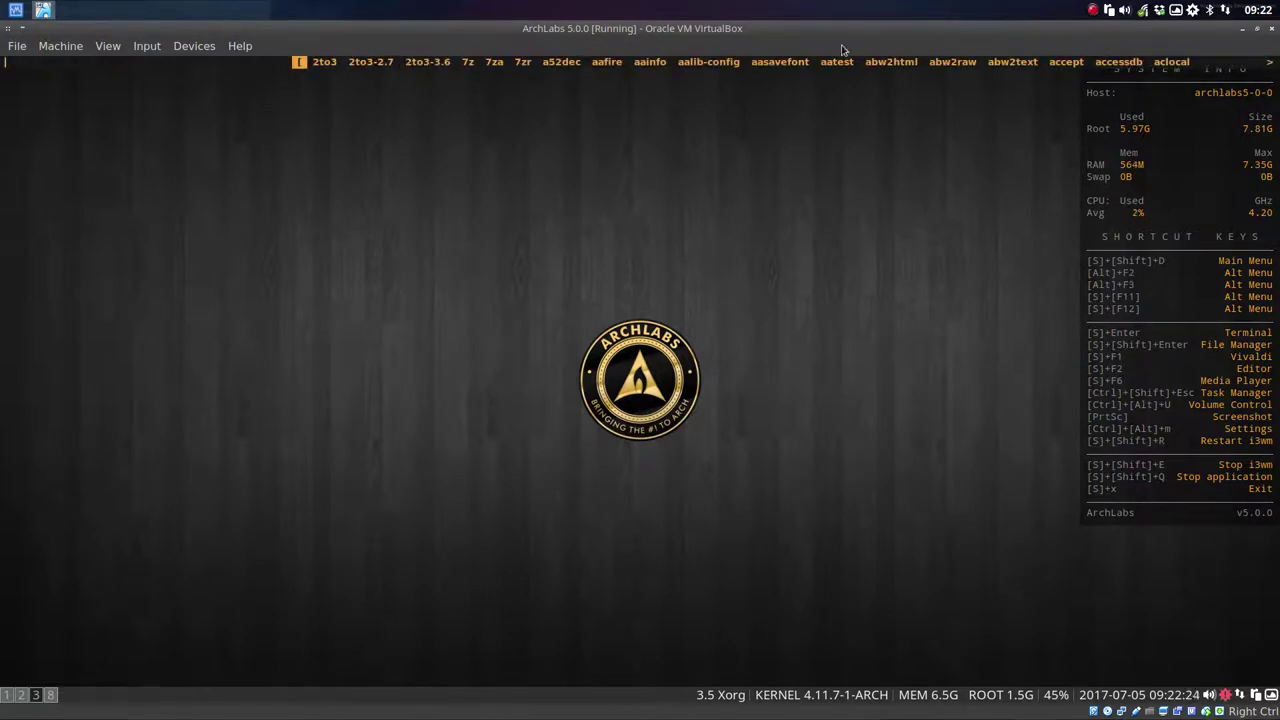
type("firef")
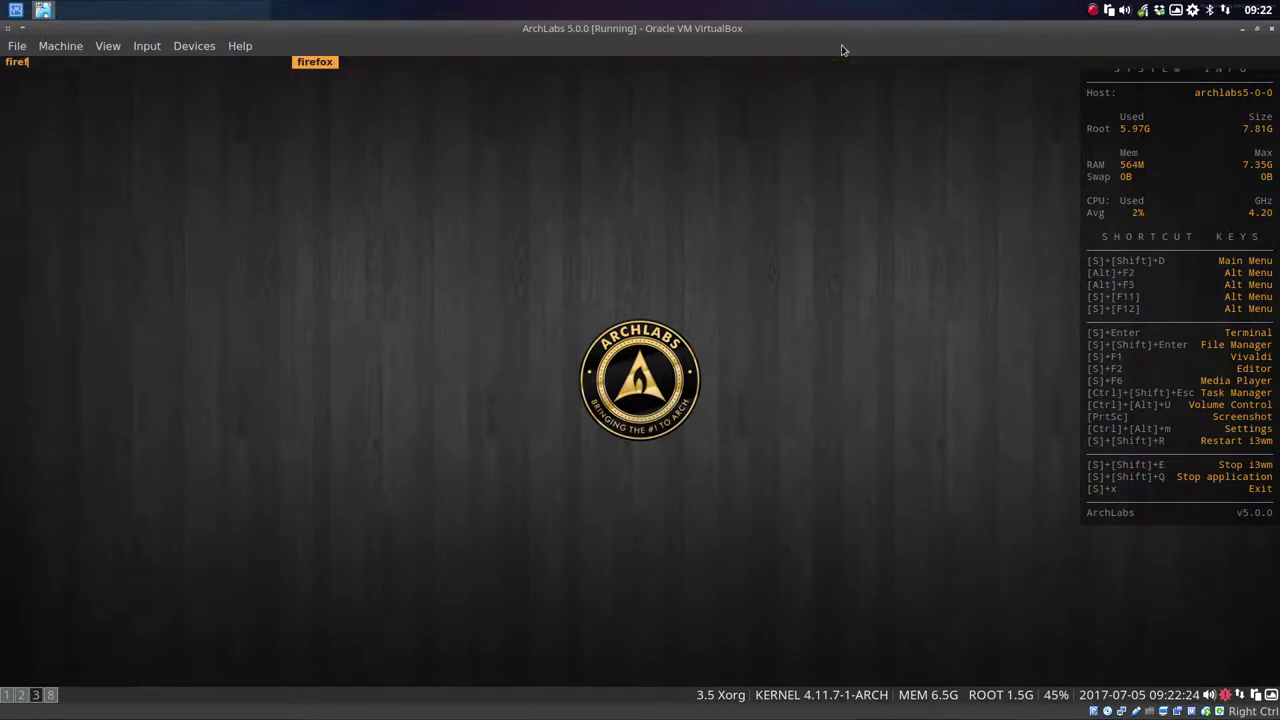
key("Return")
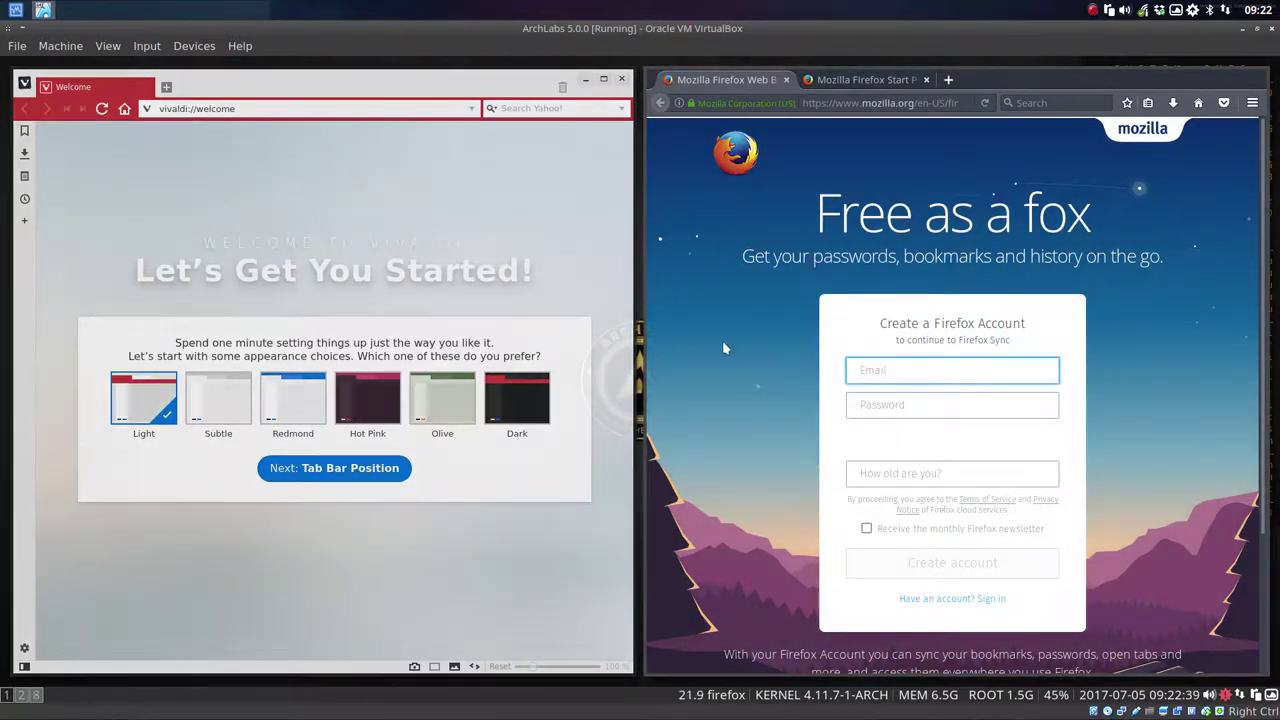
Step: Close Firefox and both its tabs with the multi-tab warning disabled, then go to workspace 4
key("ctrl+shift+w")
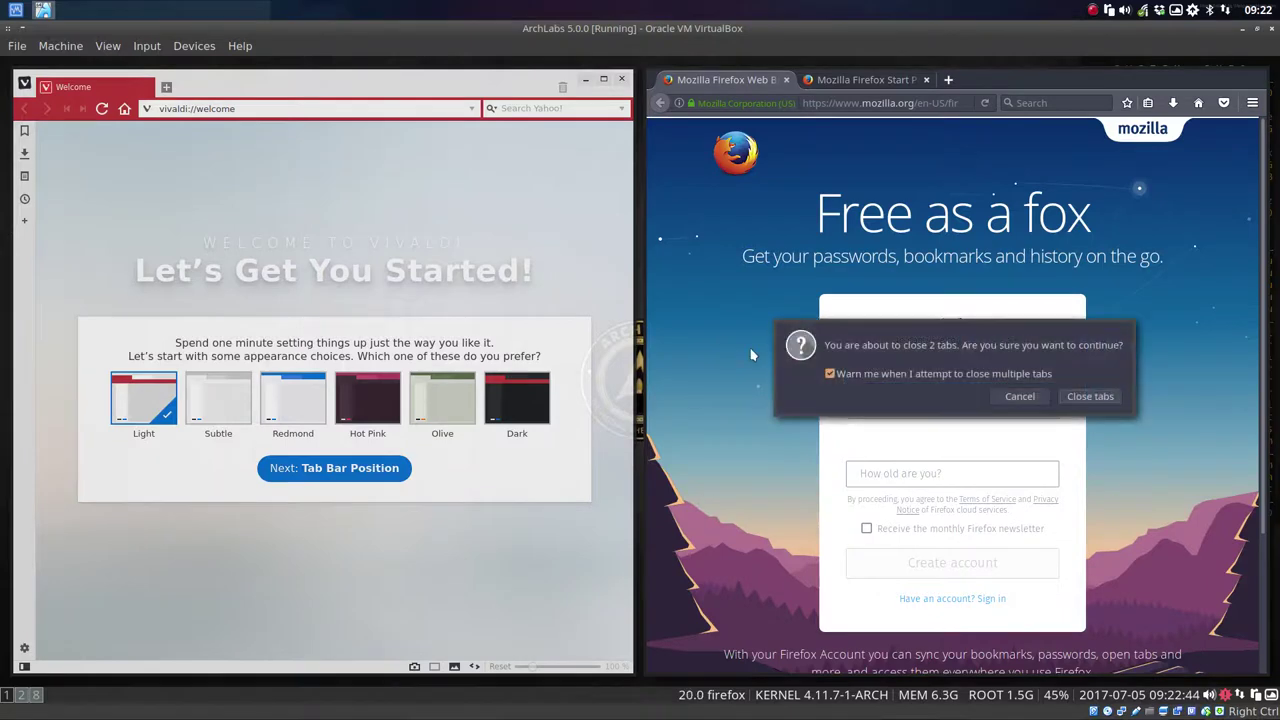
left_click(829, 373)
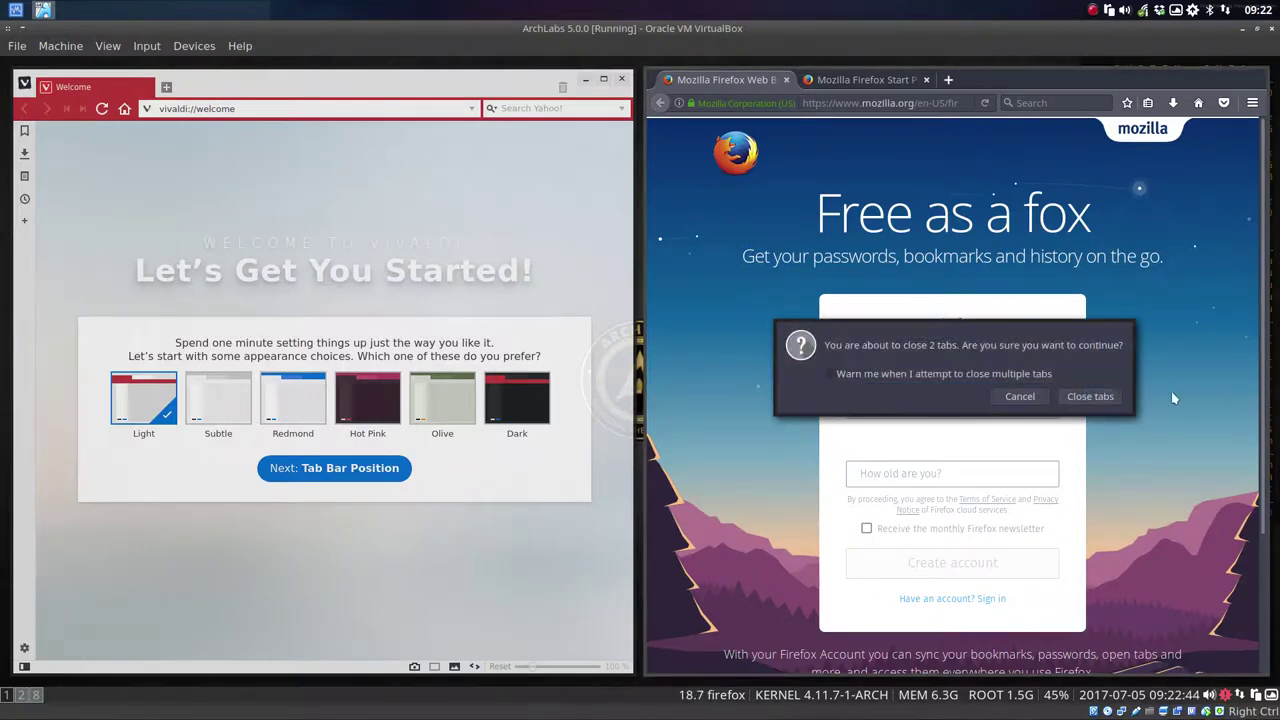
left_click(1107, 400)
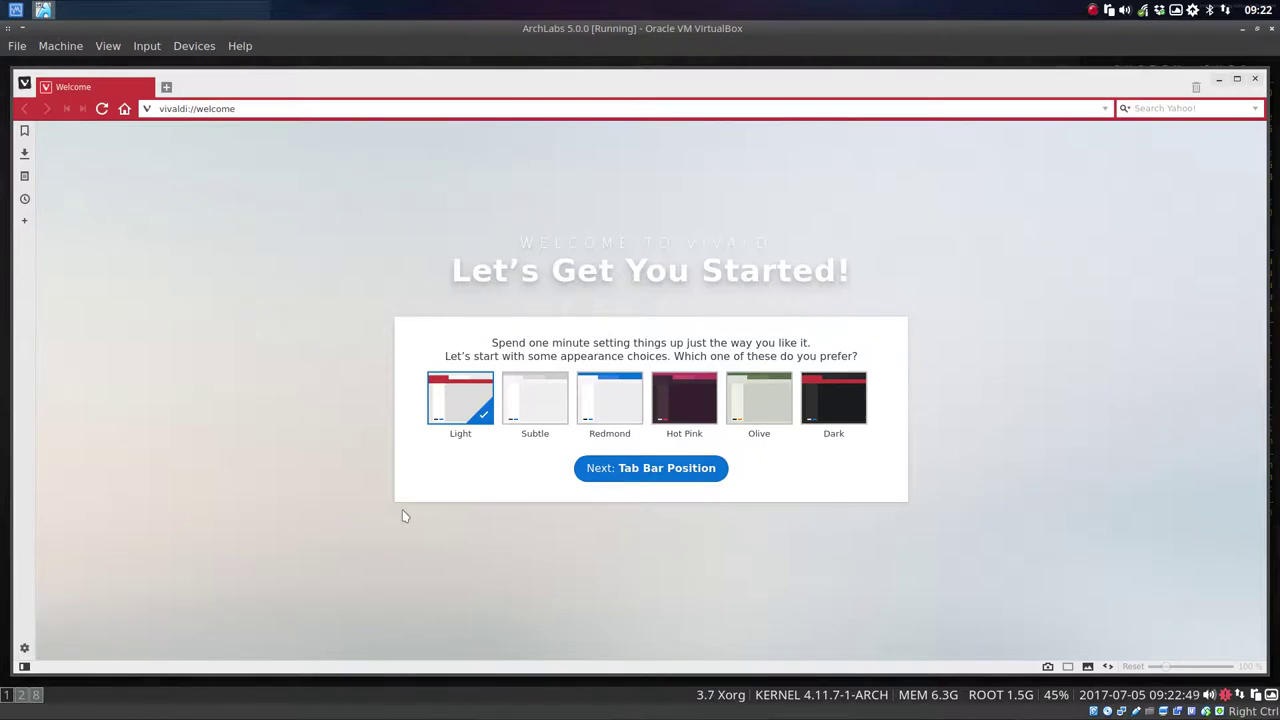
key("super+4")
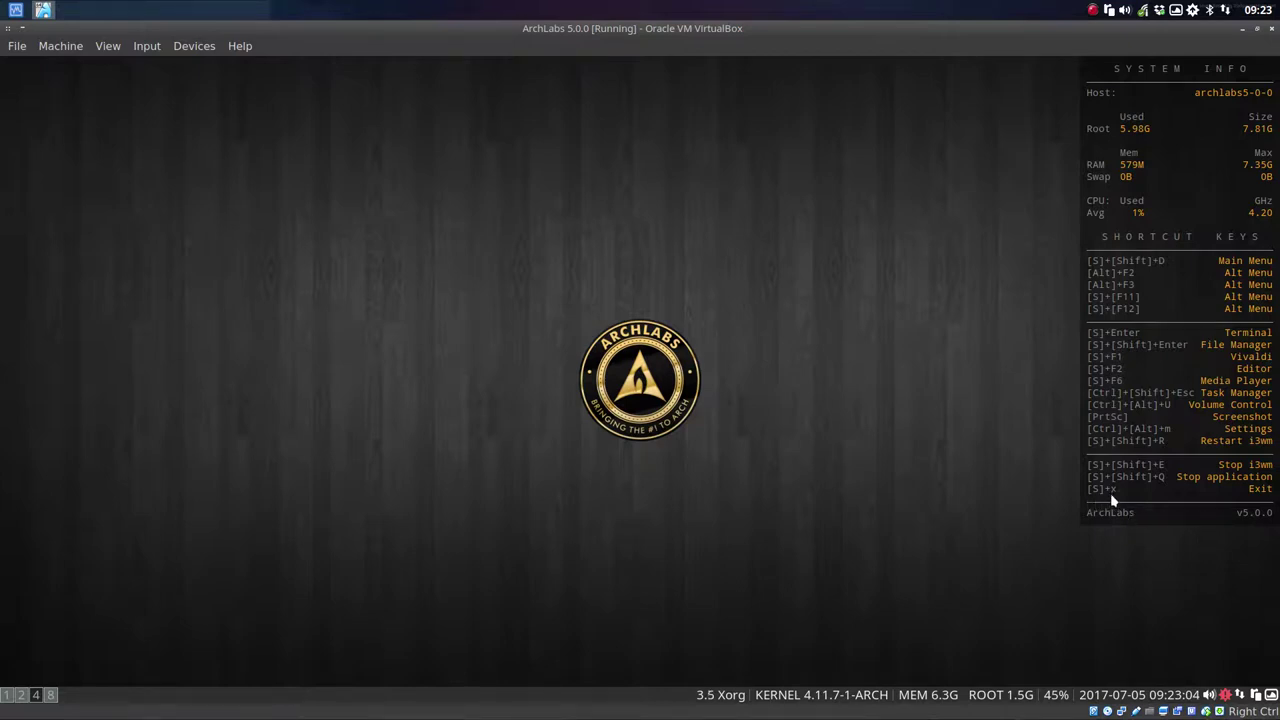
Step: Enter i3's exit mode with Super+X to log out
key("super+x")
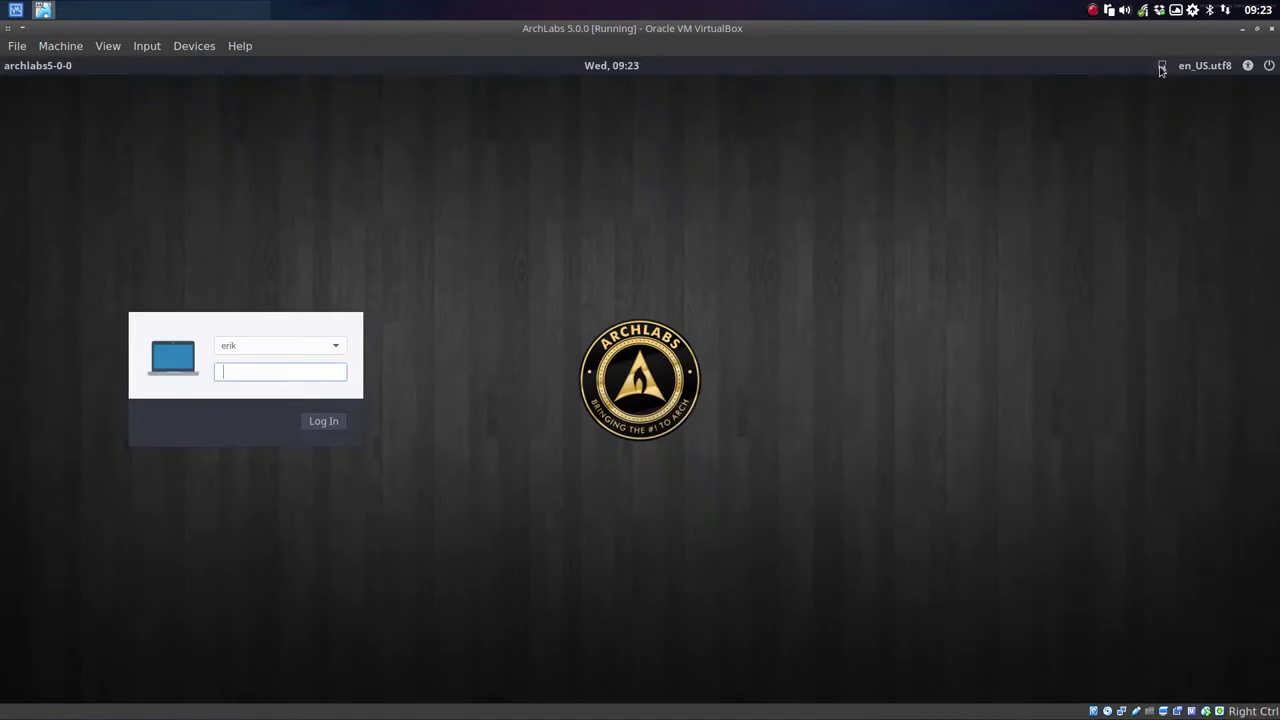
Step: Choose Openbox in the session dropdown and log in with the password
left_click(1162, 65)
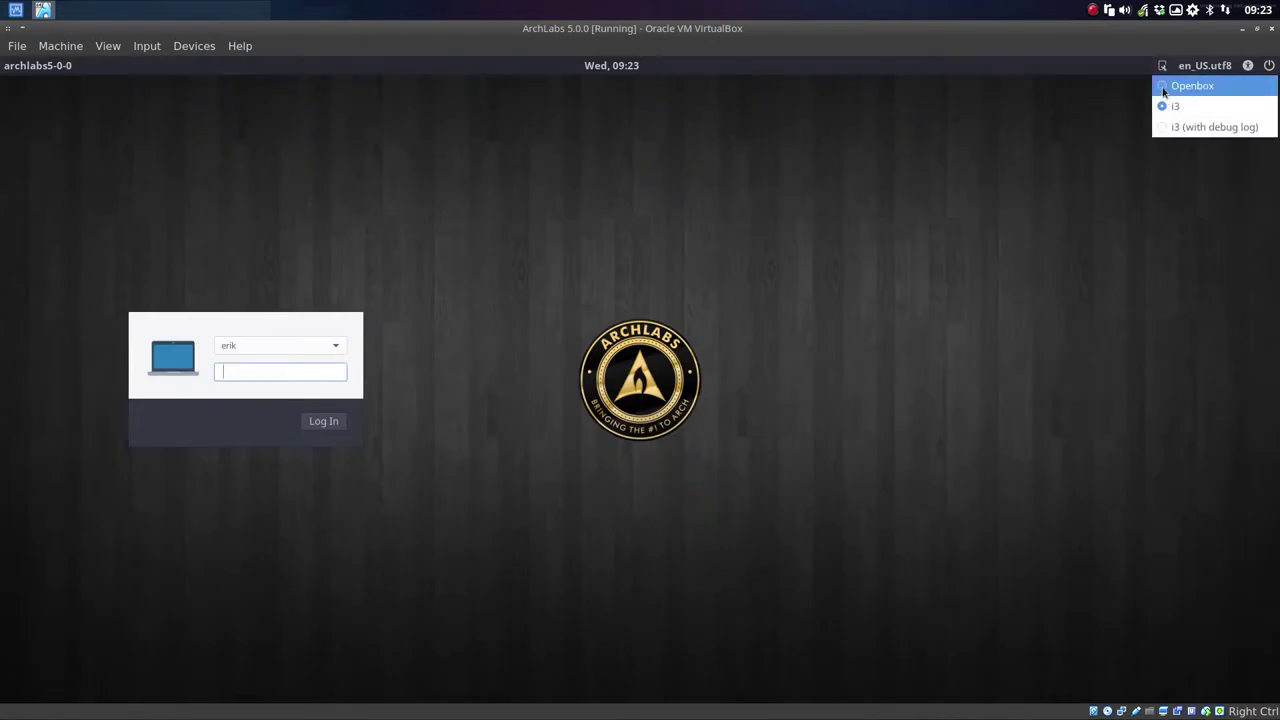
left_click(1164, 88)
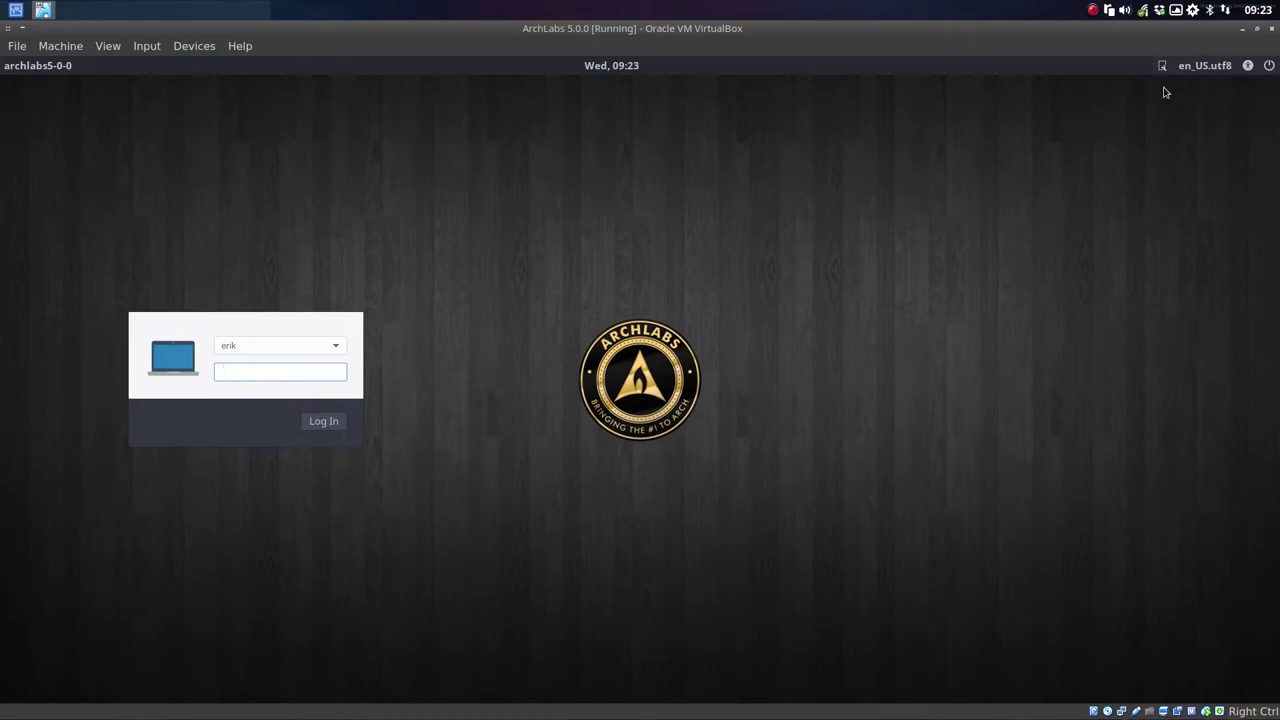
left_click(1163, 68)
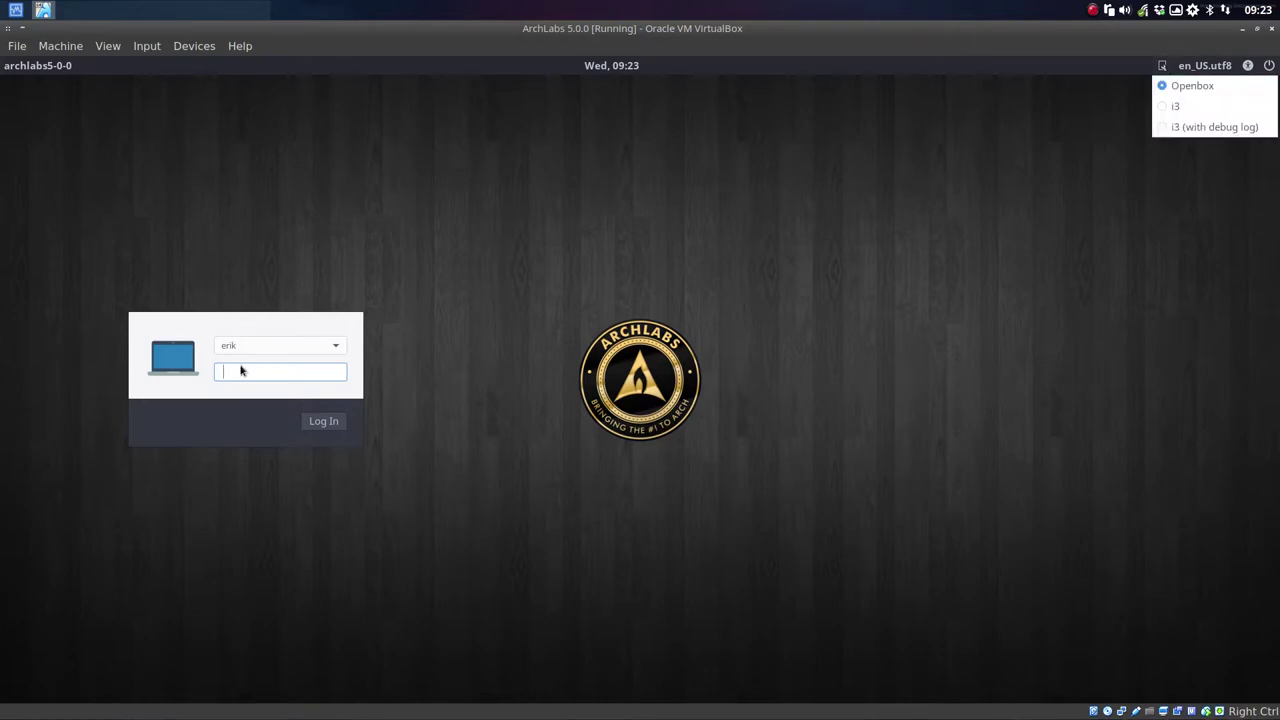
left_click(240, 368)
key("Return")
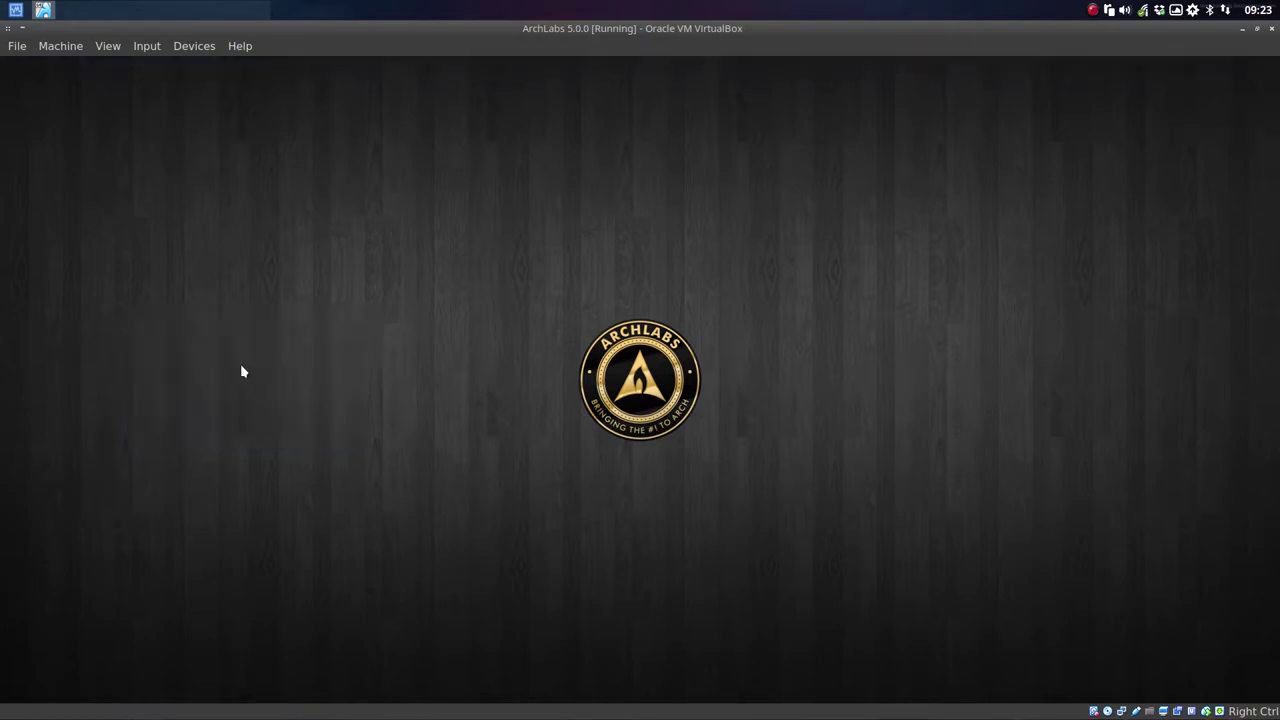